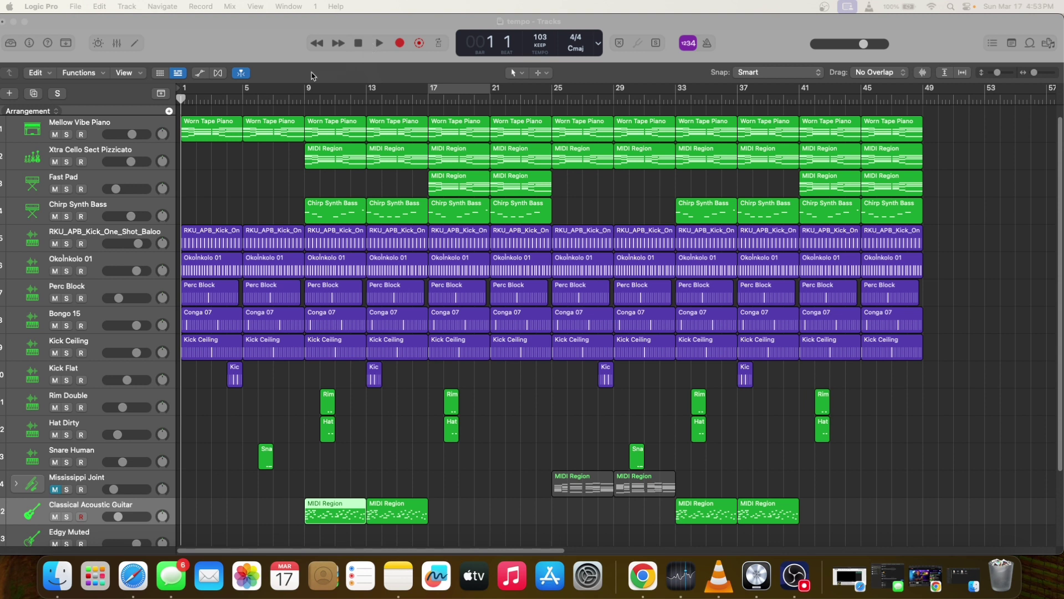
Step: Start playback of the 103 BPM afrobeat arrangement and let it run to bar 24
{"action": "scroll", "coordinate": [228, 156], "scroll_direction": "down", "scroll_amount": 1}
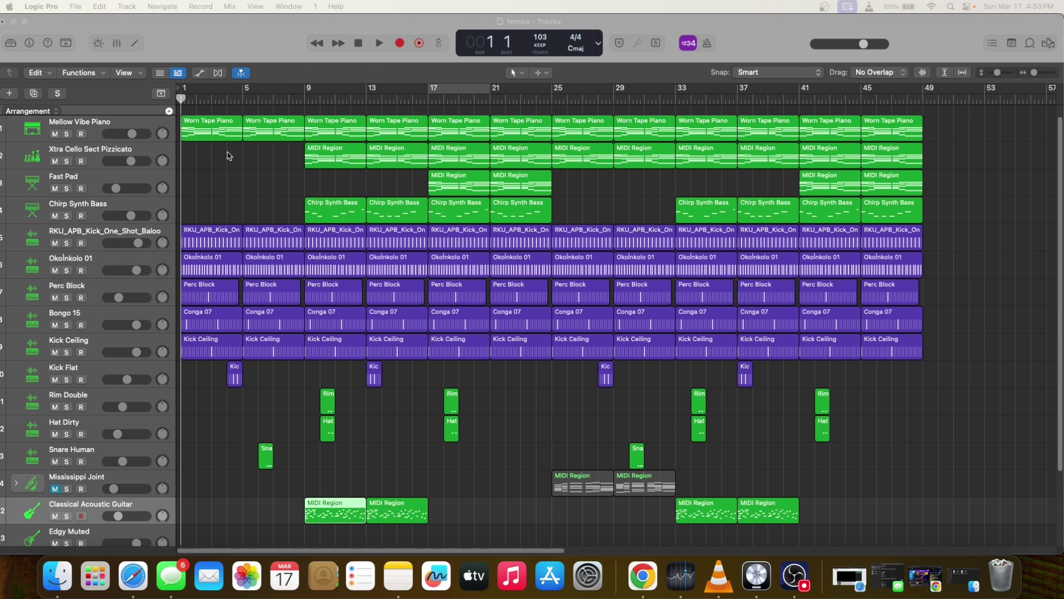
{"action": "left_click", "coordinate": [380, 44]}
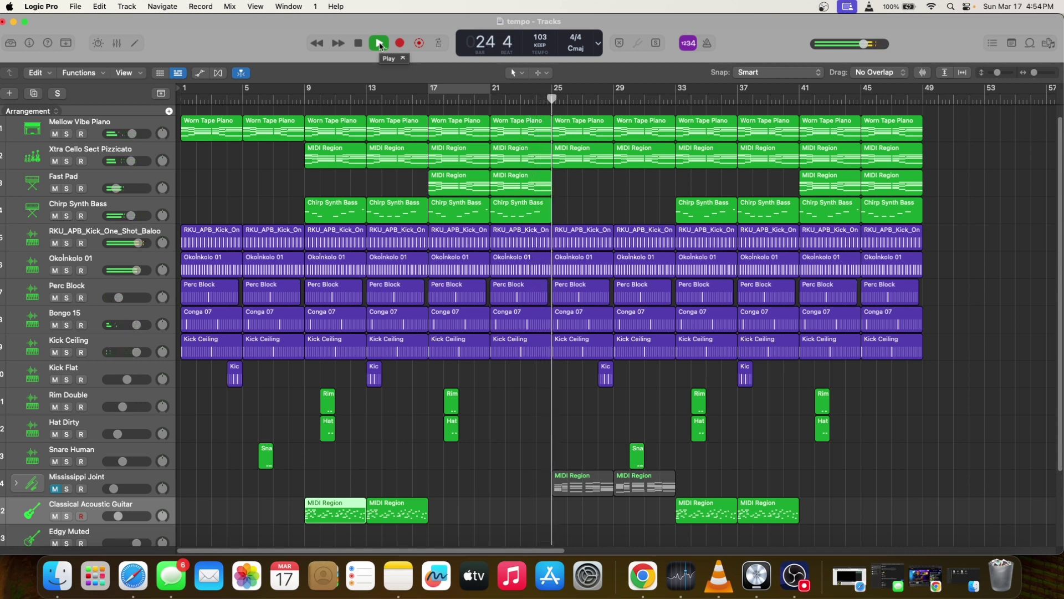
Step: Stop, rewind to the start, and solo the kick one-shot, Okolnkolo 01, Perc Block and Bongo 15 tracks
{"action": "left_click", "coordinate": [379, 44]}
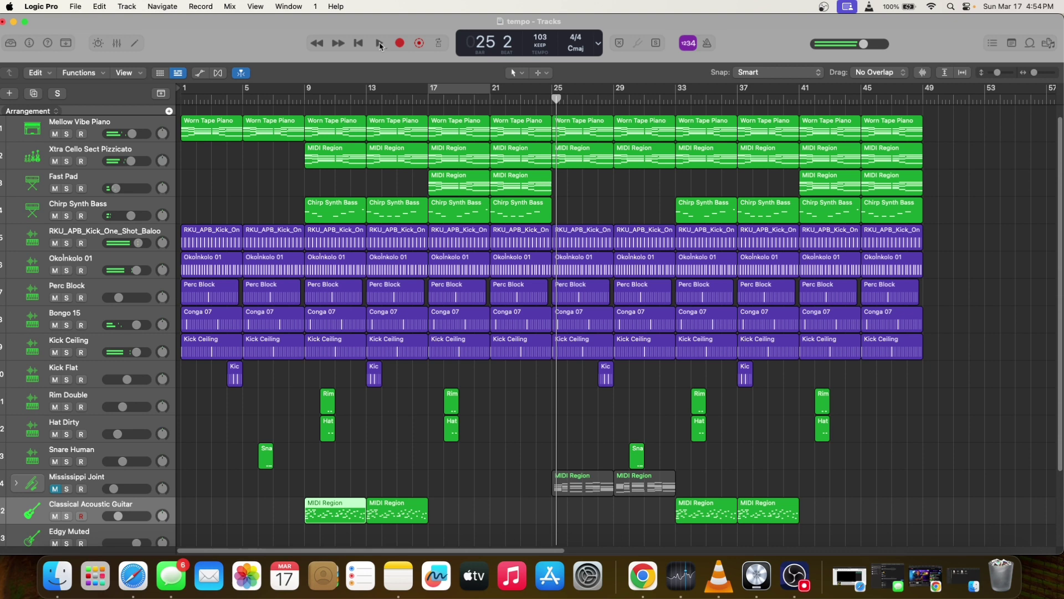
{"action": "left_click", "coordinate": [360, 44]}
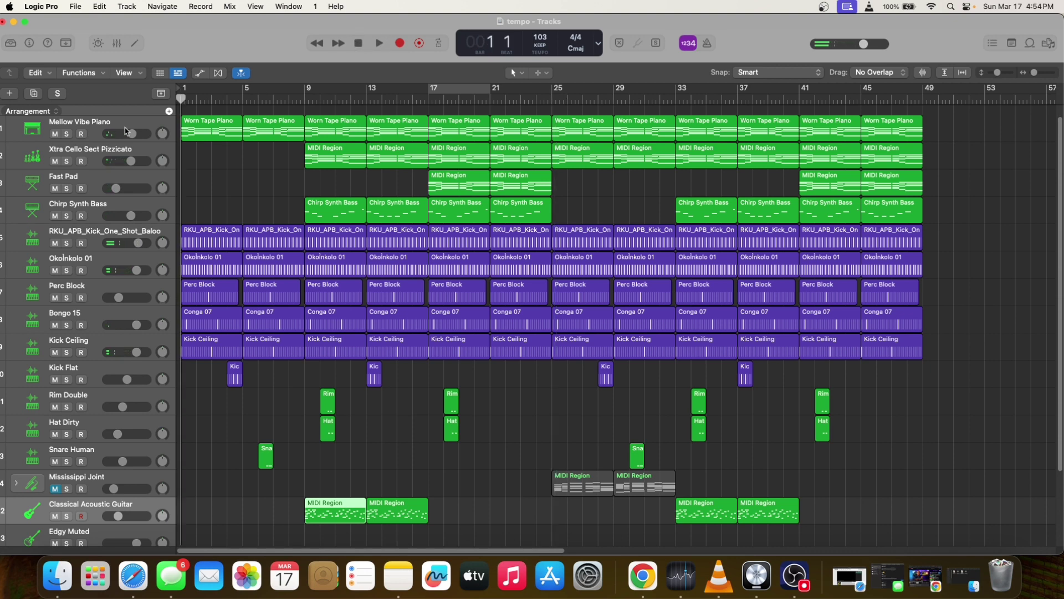
{"action": "left_click", "coordinate": [67, 244]}
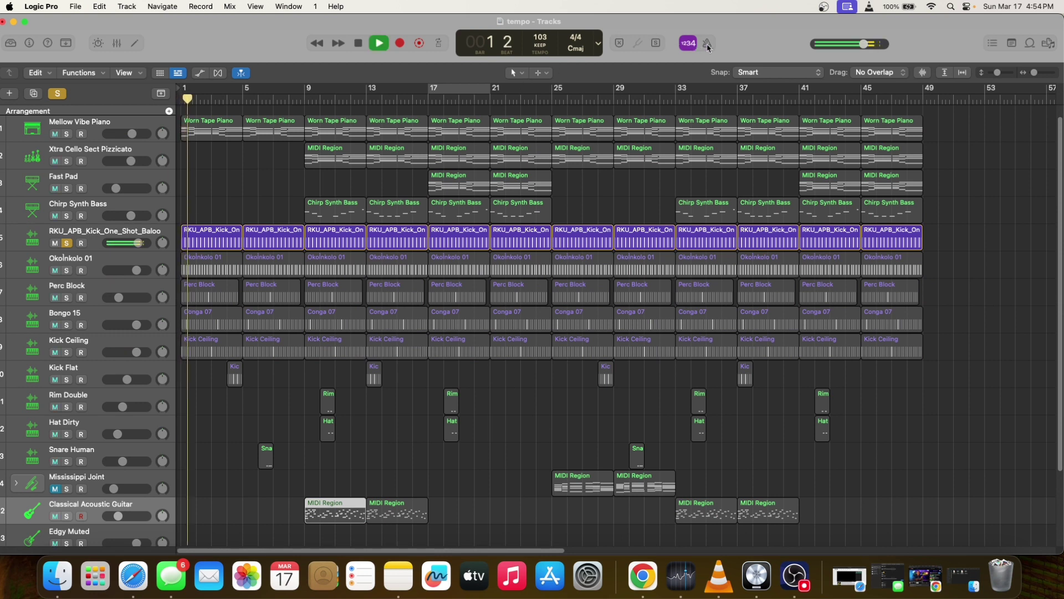
{"action": "left_click", "coordinate": [67, 270]}
{"action": "left_click", "coordinate": [66, 298]}
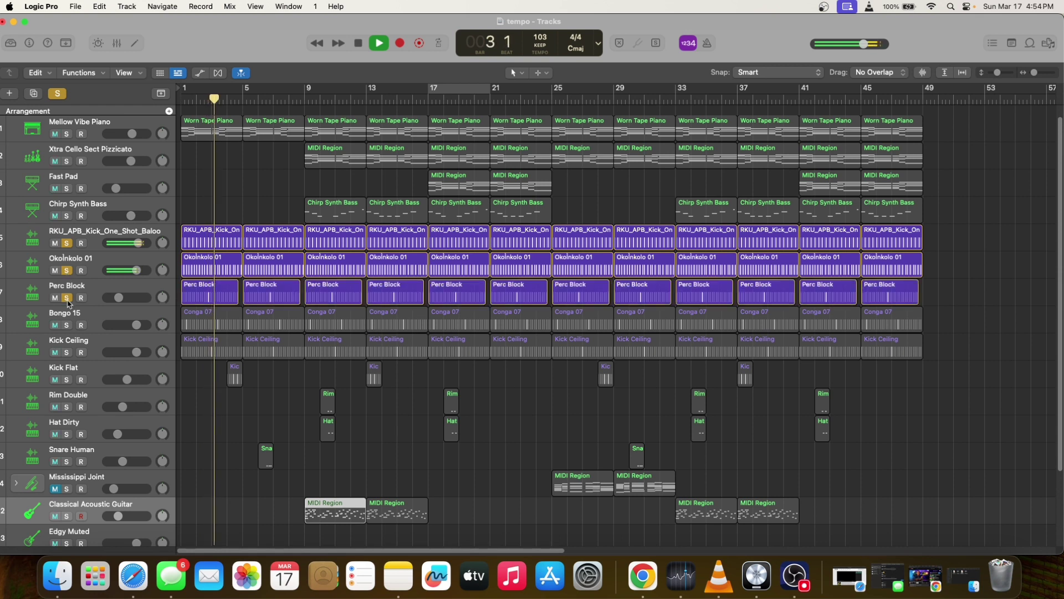
{"action": "left_click", "coordinate": [66, 325]}
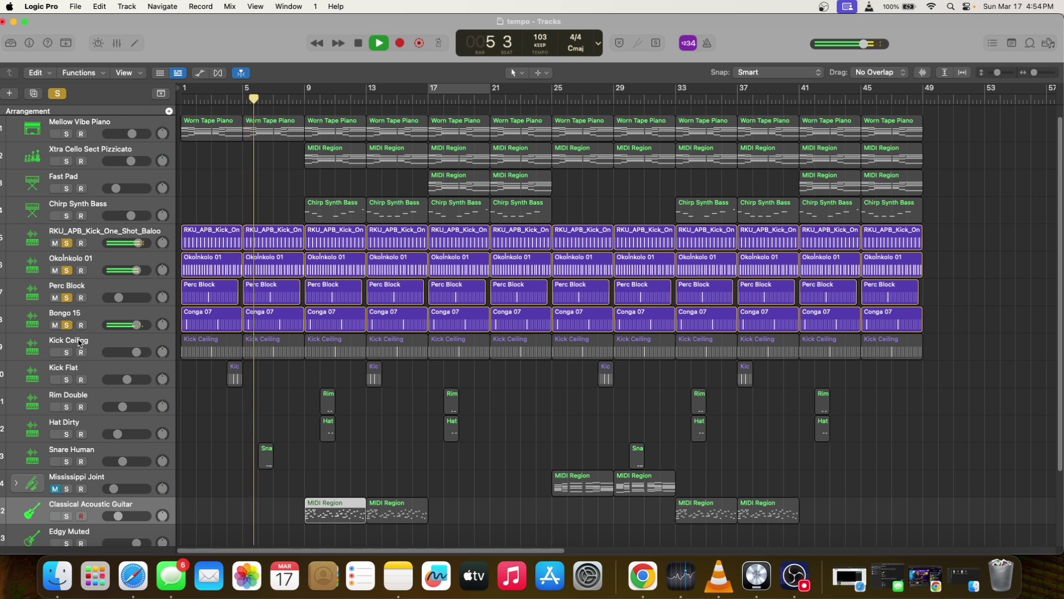
Step: Also solo Kick Ceiling, Kick Flat, Rim Double, Hat Dirty and Snare Human, then jump to bar 18 and stop
{"action": "left_click", "coordinate": [67, 353]}
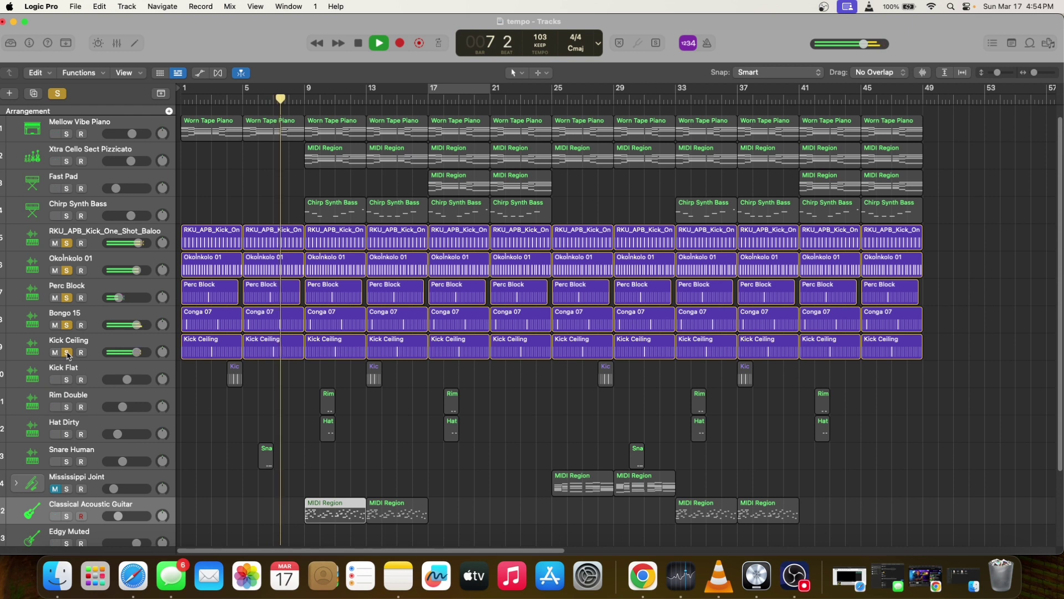
{"action": "left_click", "coordinate": [67, 381]}
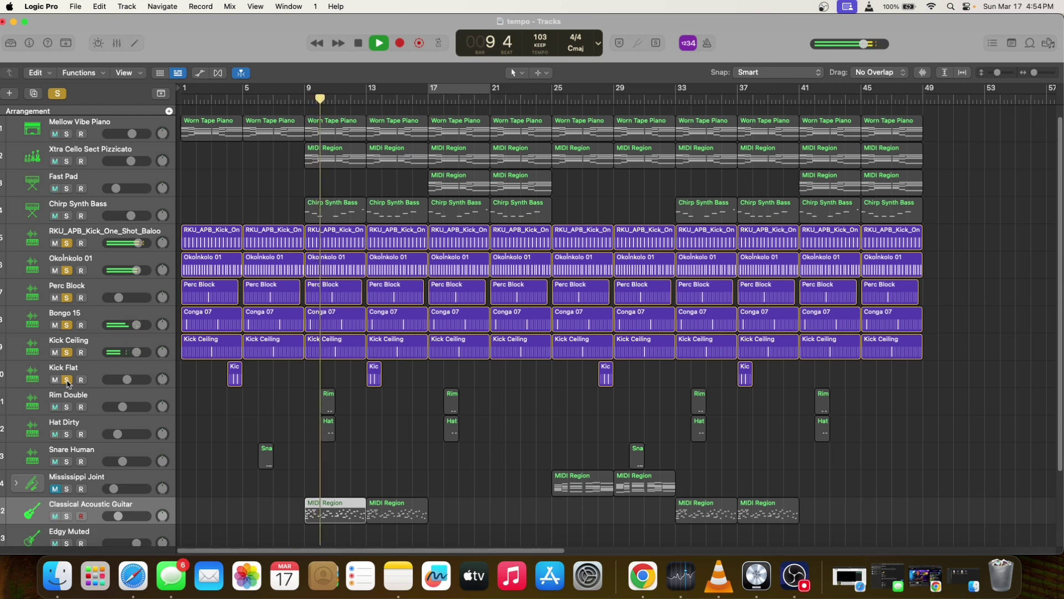
{"action": "left_click", "coordinate": [67, 408]}
{"action": "left_click", "coordinate": [66, 435]}
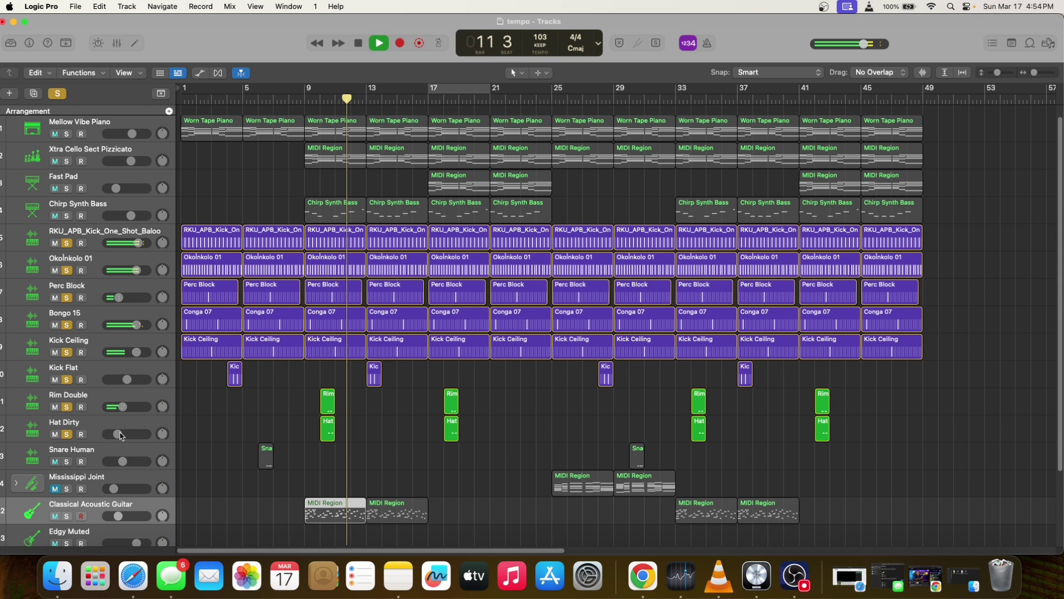
{"action": "left_click", "coordinate": [66, 462]}
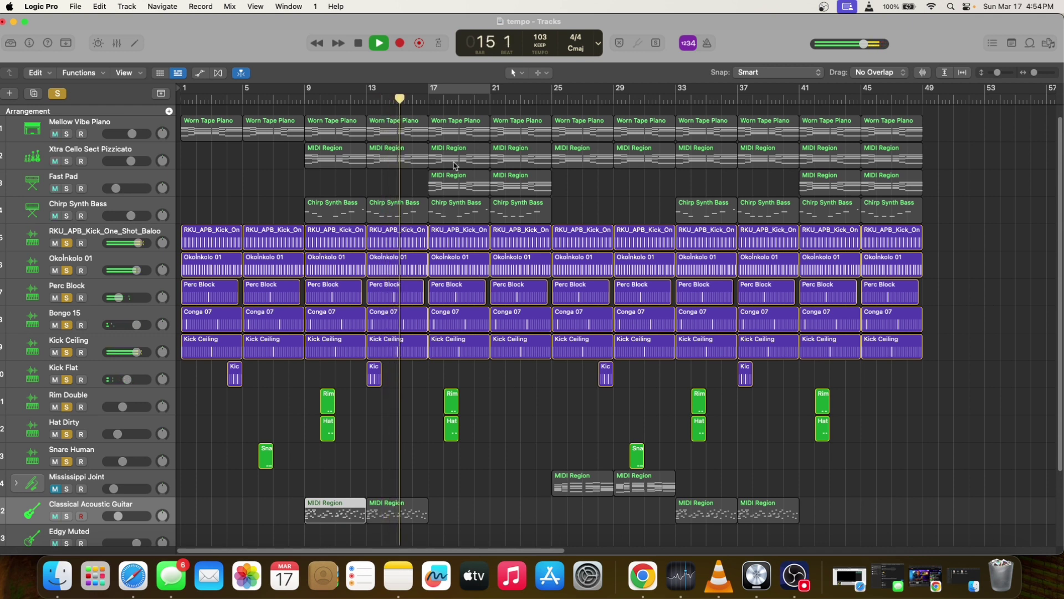
{"action": "left_click", "coordinate": [444, 97]}
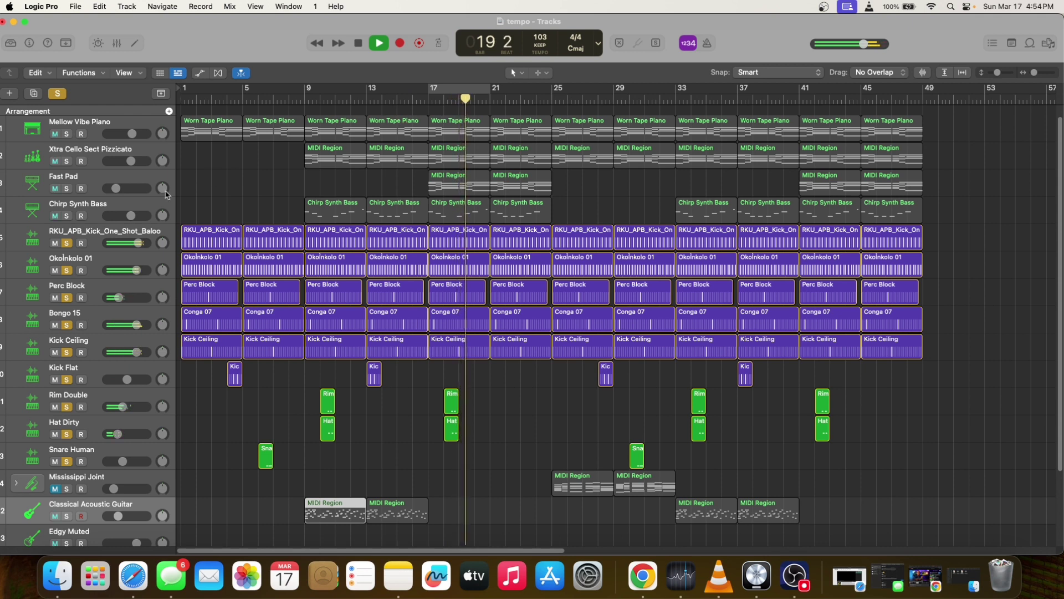
{"action": "key", "text": "space"}
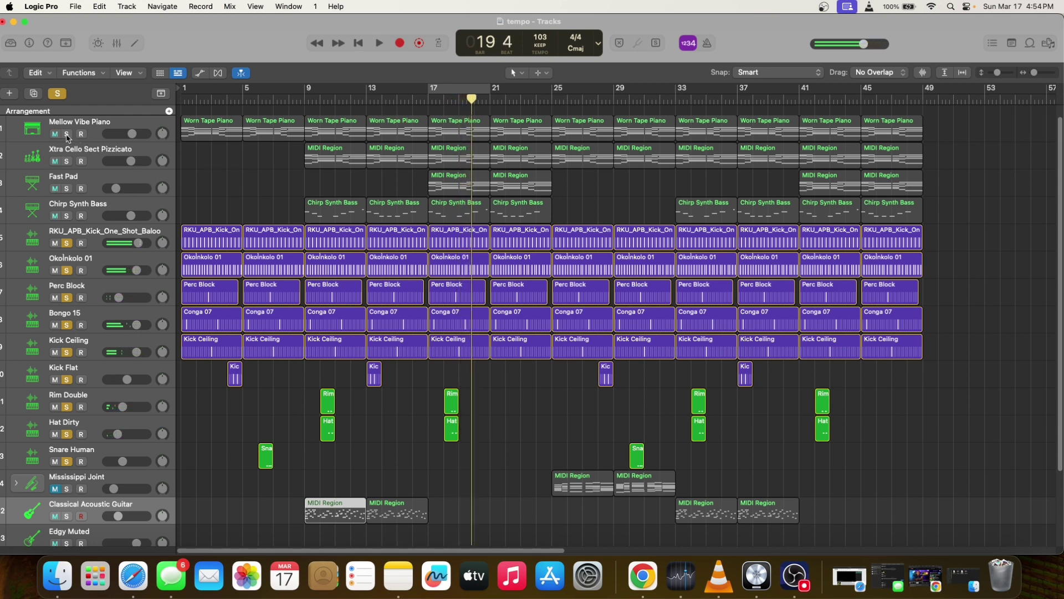
Step: Clear all solos, solo only Mellow Vibe Piano, and play it from bar 17
{"action": "left_click", "coordinate": [66, 134]}
{"action": "left_click", "coordinate": [57, 94]}
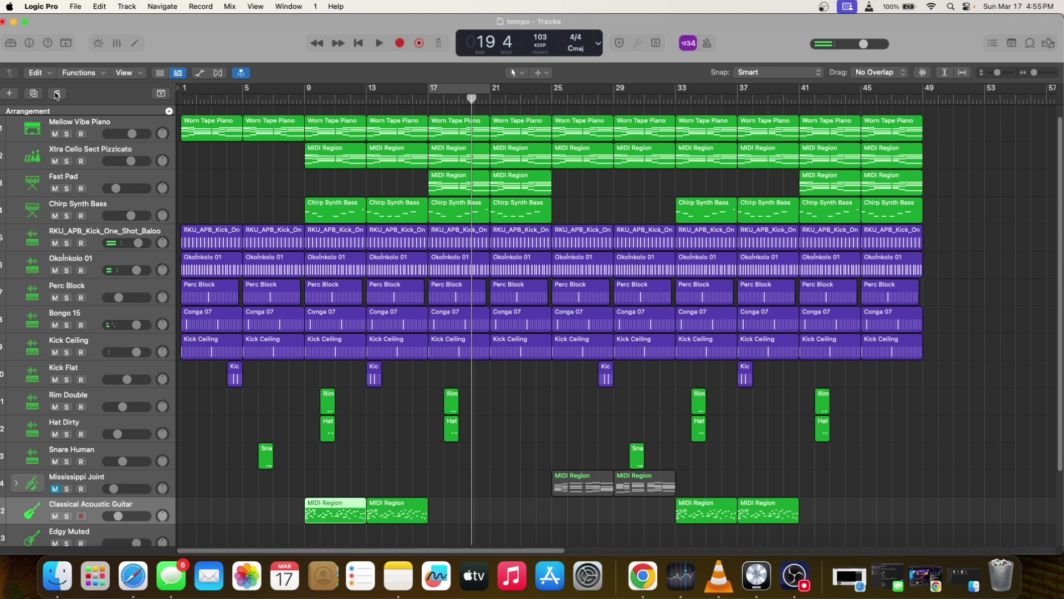
{"action": "left_click", "coordinate": [66, 134]}
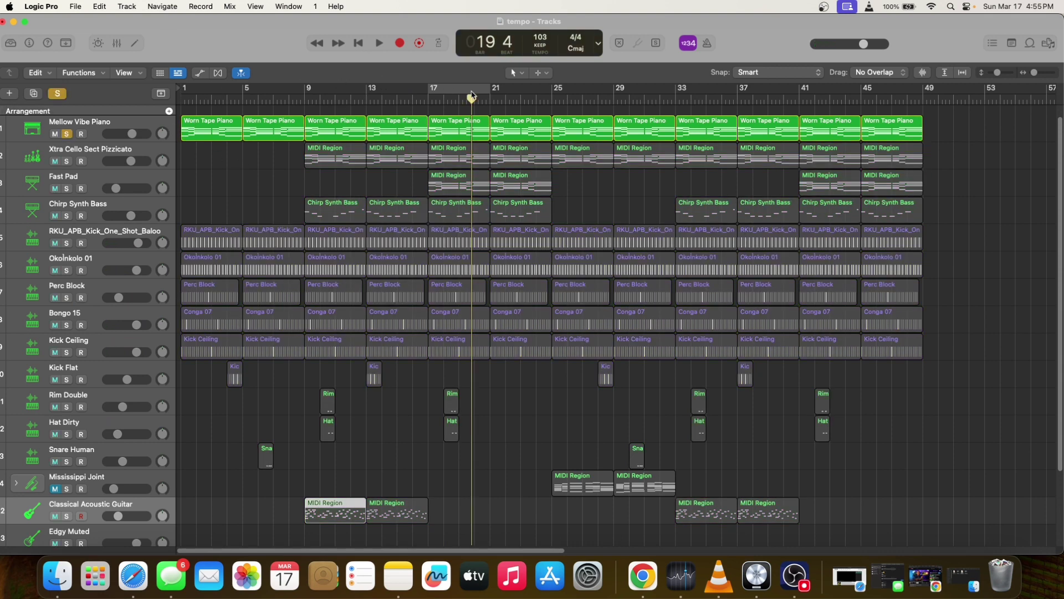
{"action": "left_click", "coordinate": [449, 129]}
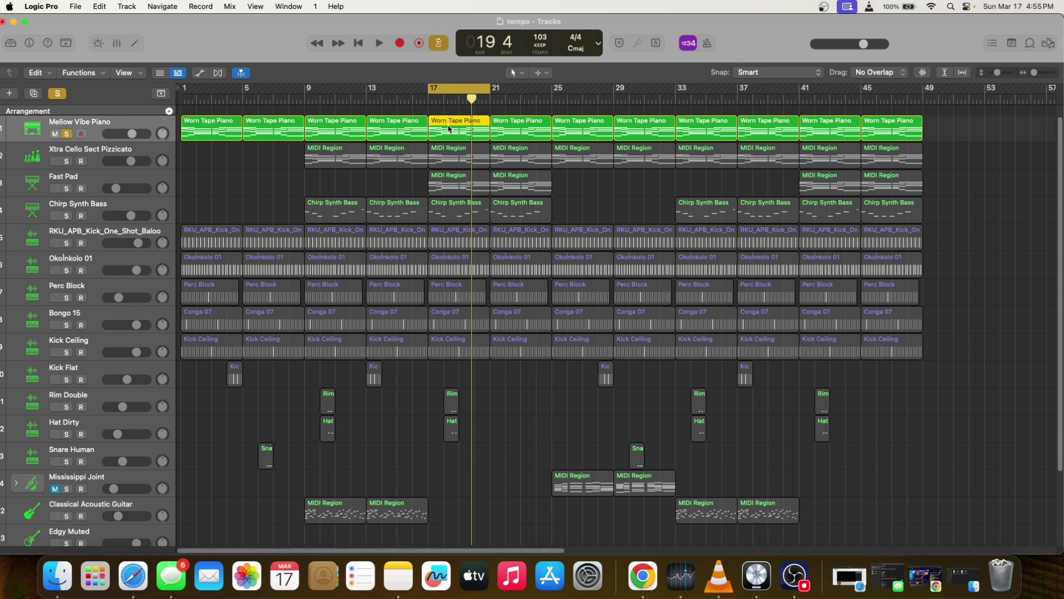
{"action": "left_click", "coordinate": [359, 44]}
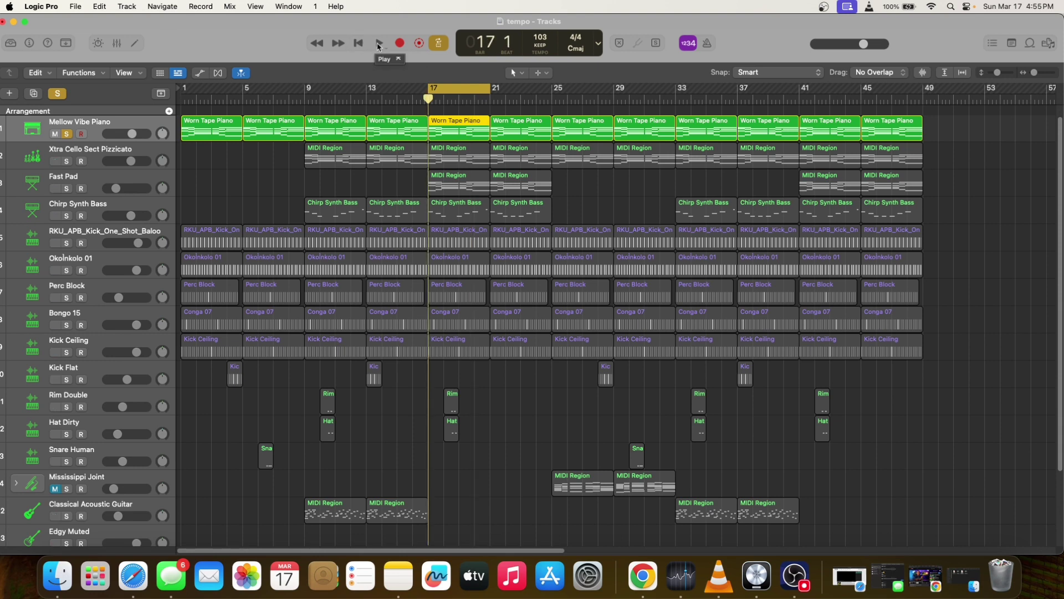
{"action": "left_click", "coordinate": [378, 45]}
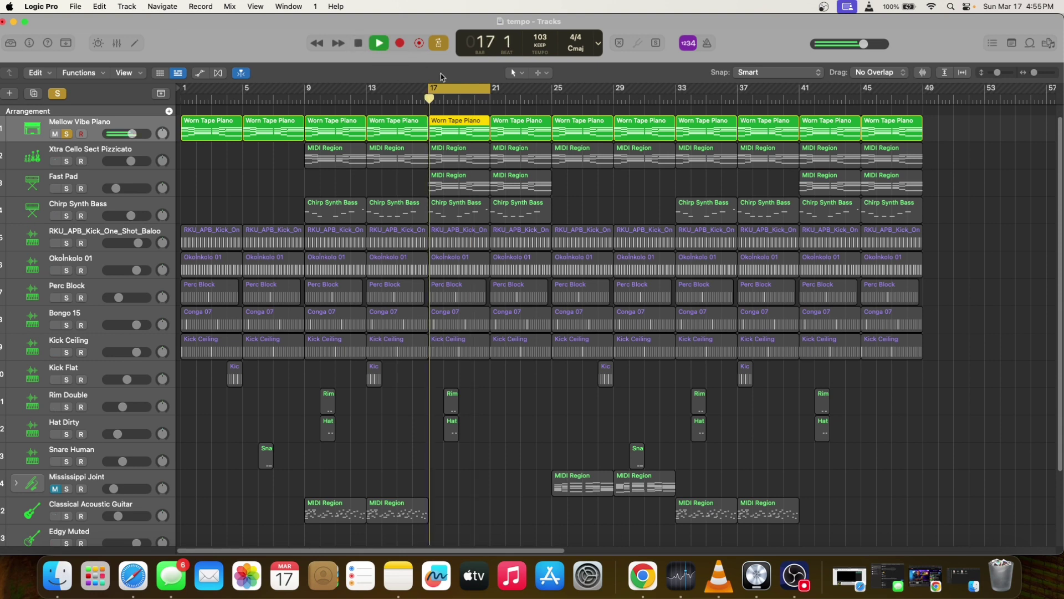
{"action": "double_click", "coordinate": [464, 133]}
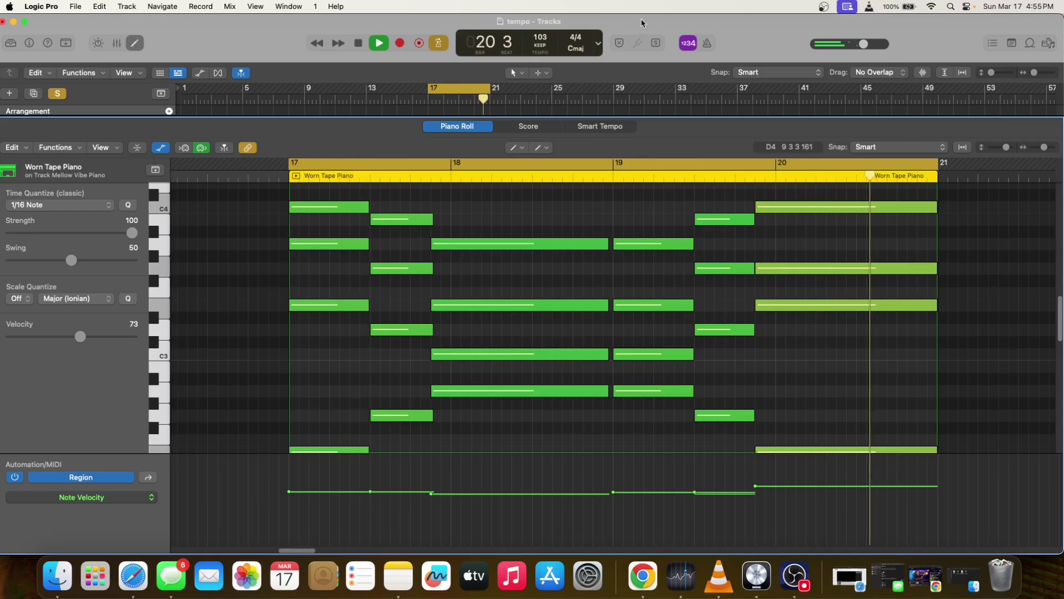
{"action": "left_click", "coordinate": [134, 43]}
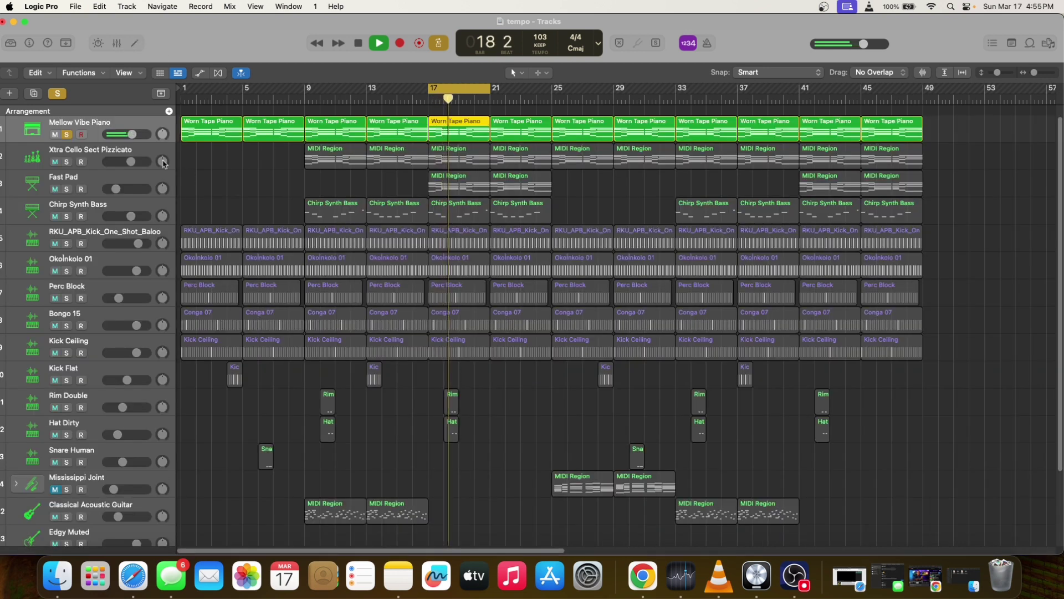
Step: Solo Xtra Cello Sect Pizzicato, unsolo Mellow Vibe Piano, and end with Chirp Synth Bass soloed
{"action": "left_click", "coordinate": [66, 161]}
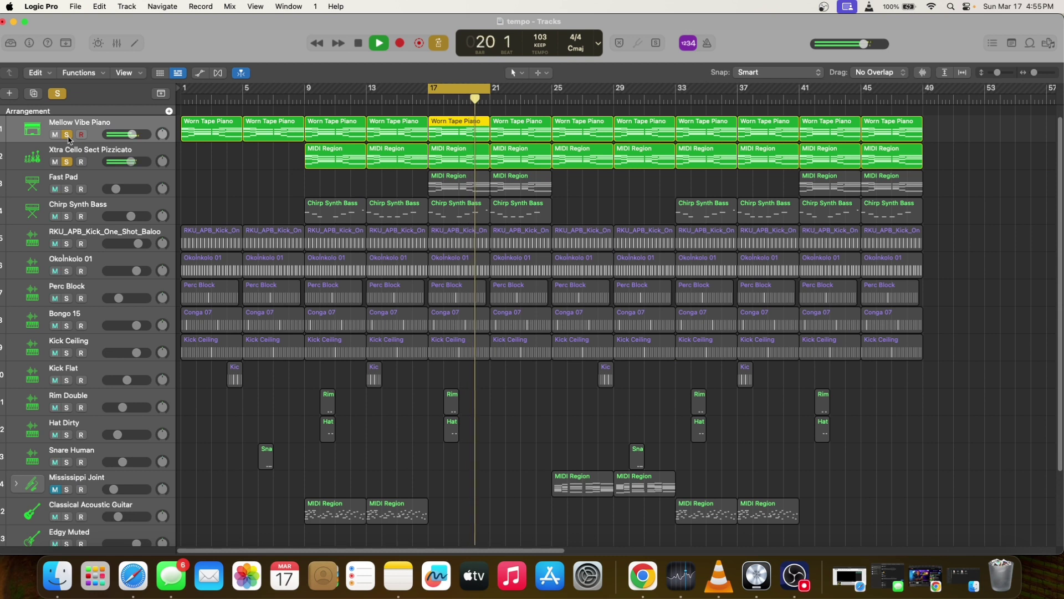
{"action": "left_click", "coordinate": [67, 135]}
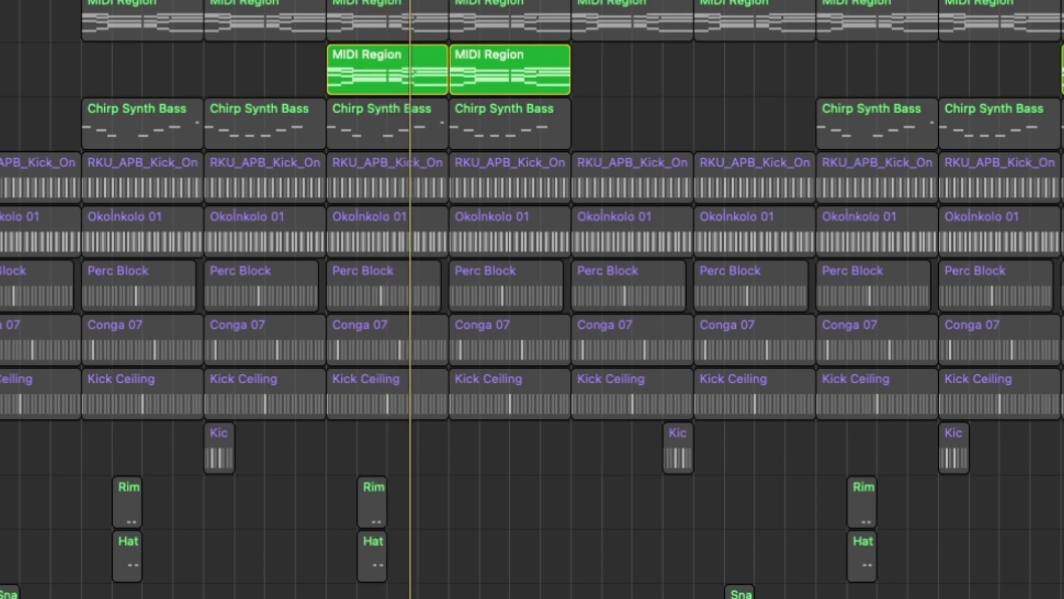
{"action": "left_click", "coordinate": [67, 216]}
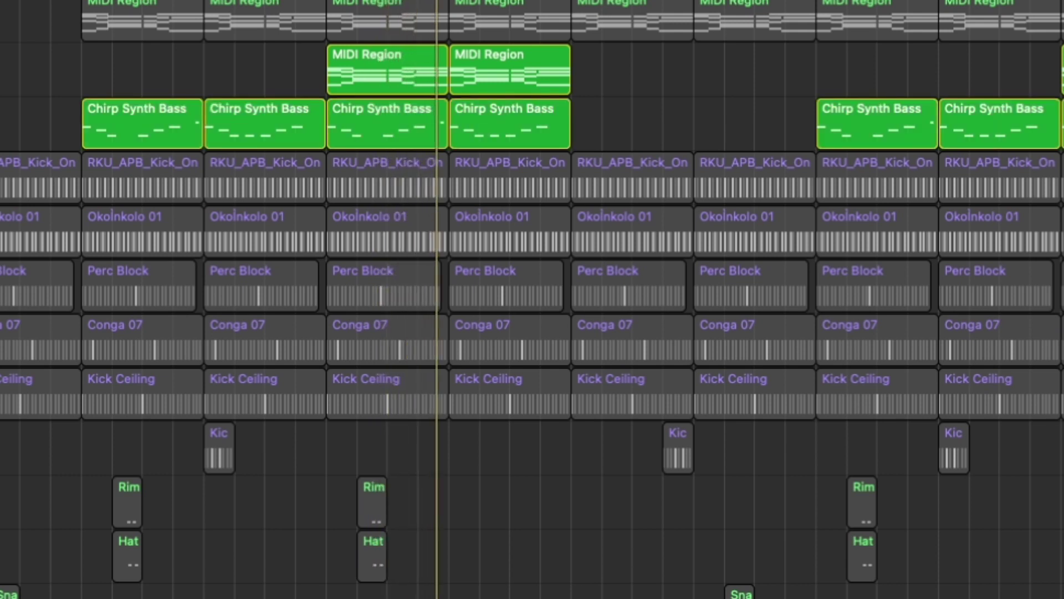
{"action": "left_click", "coordinate": [68, 189]}
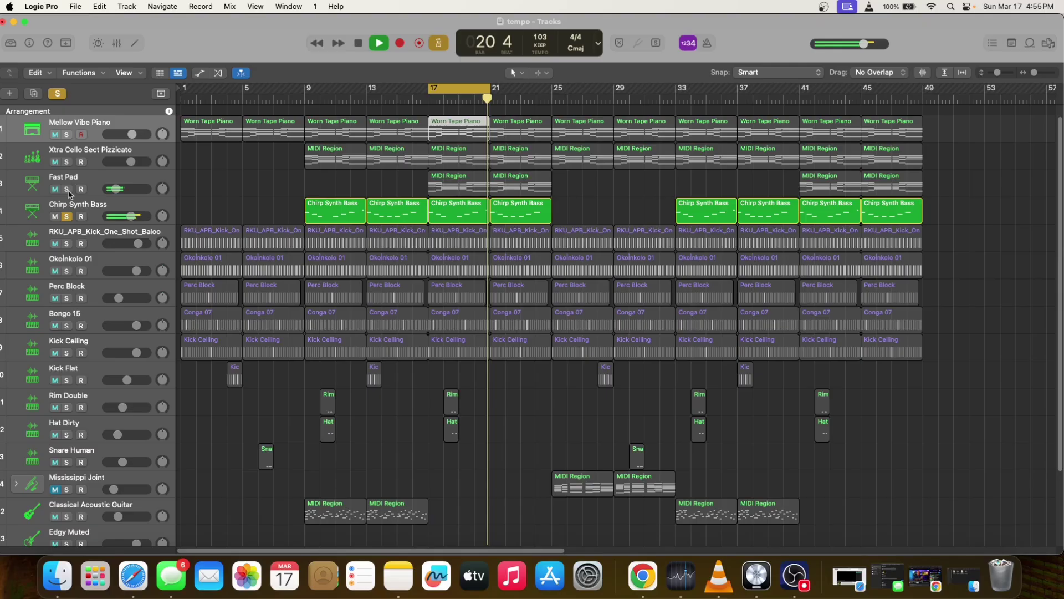
Step: Turn on the metronome, loop bars 9–13, solo Classical Acoustic Guitar, and restart playback from bar 9
{"action": "left_click", "coordinate": [707, 46]}
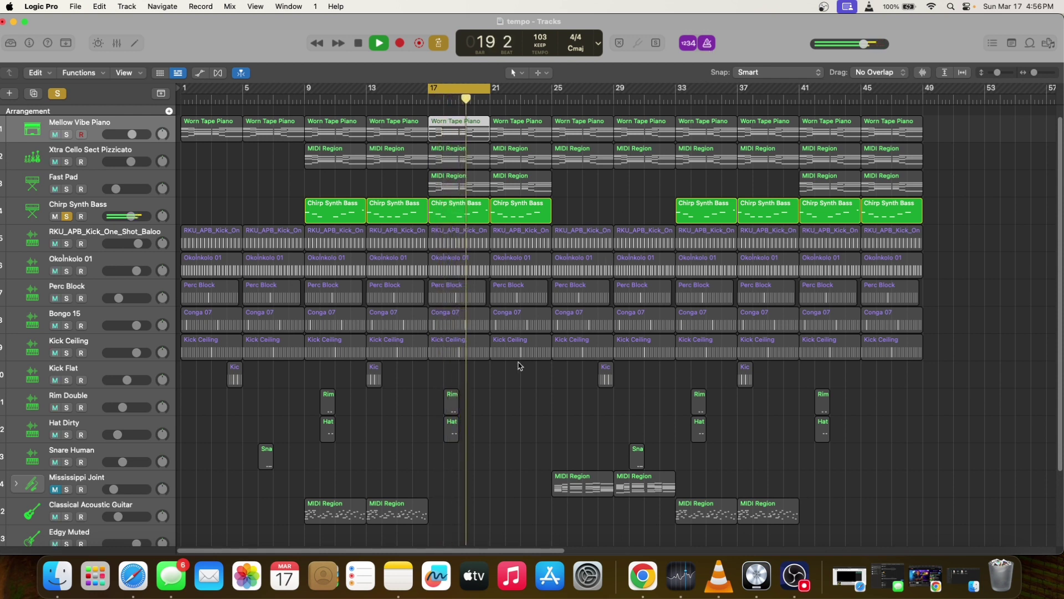
{"action": "scroll", "coordinate": [519, 364], "scroll_direction": "down", "scroll_amount": 4}
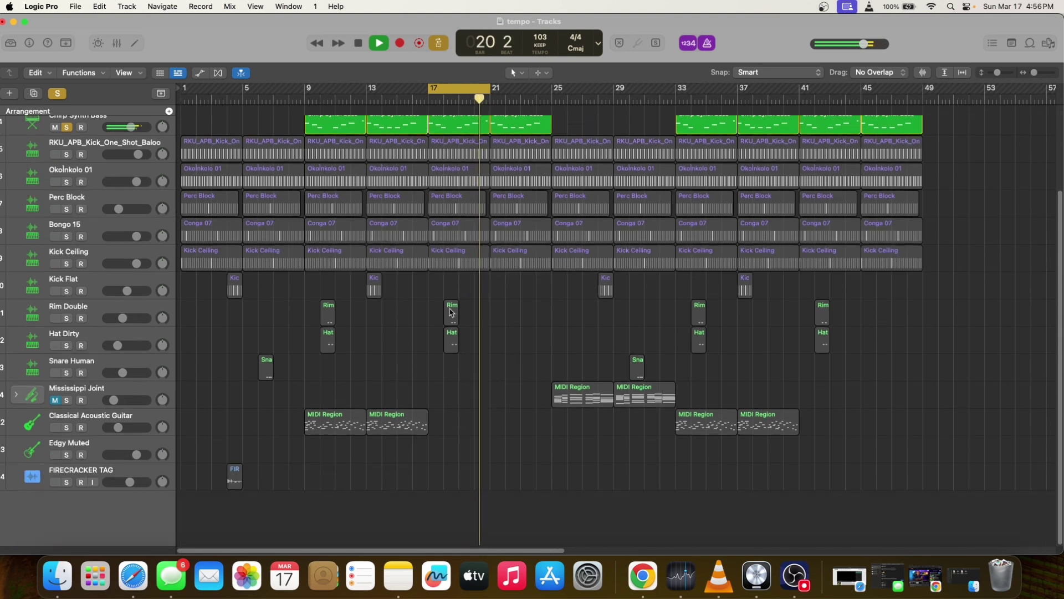
{"action": "left_click_drag", "start_coordinate": [312, 89], "coordinate": [340, 91]}
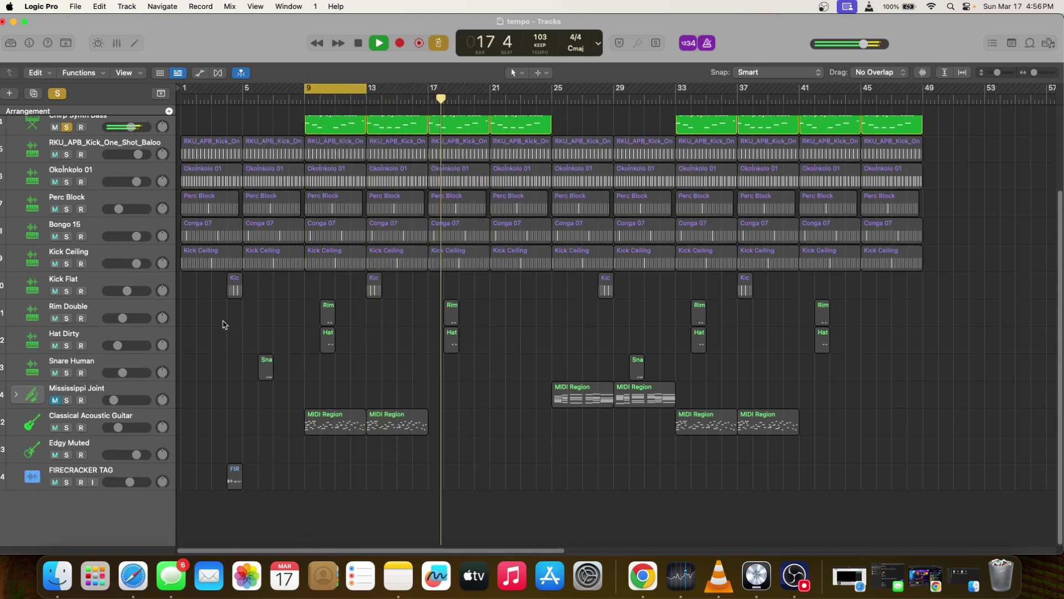
{"action": "left_click", "coordinate": [66, 427]}
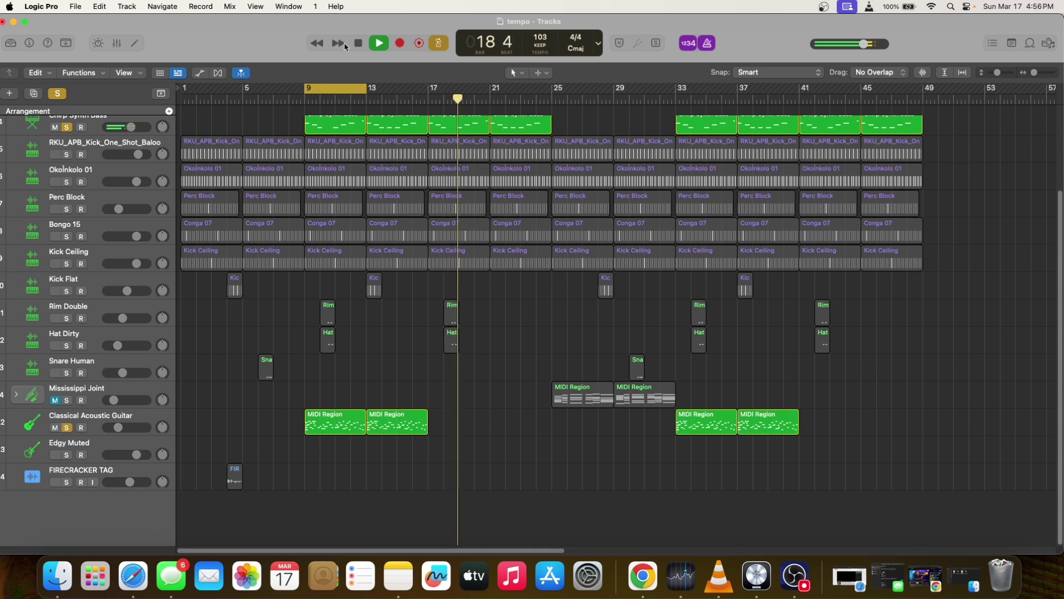
{"action": "left_click", "coordinate": [359, 48]}
{"action": "key", "text": "space"}
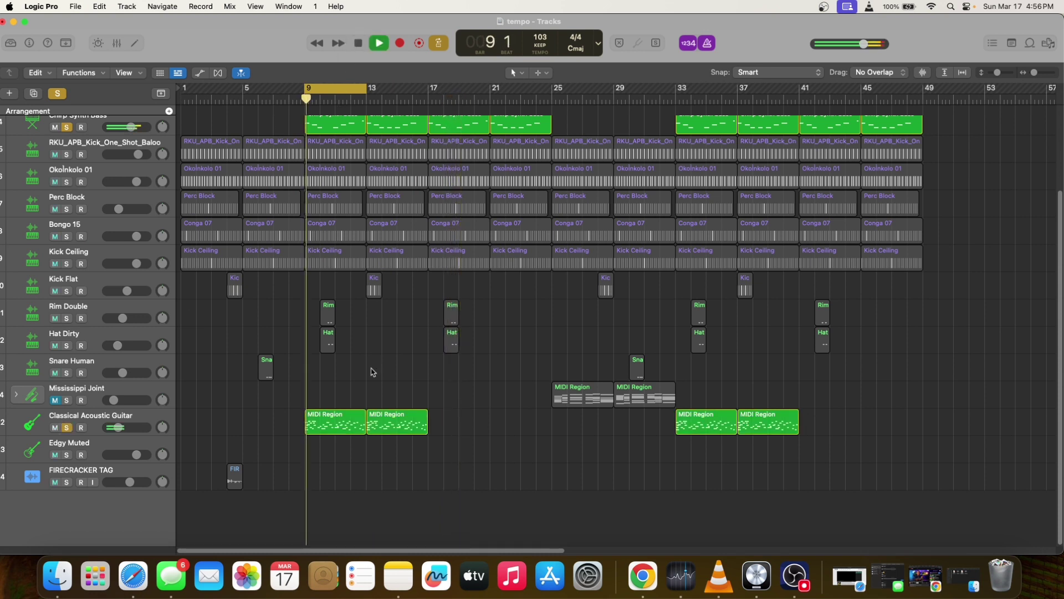
{"action": "double_click", "coordinate": [341, 421]}
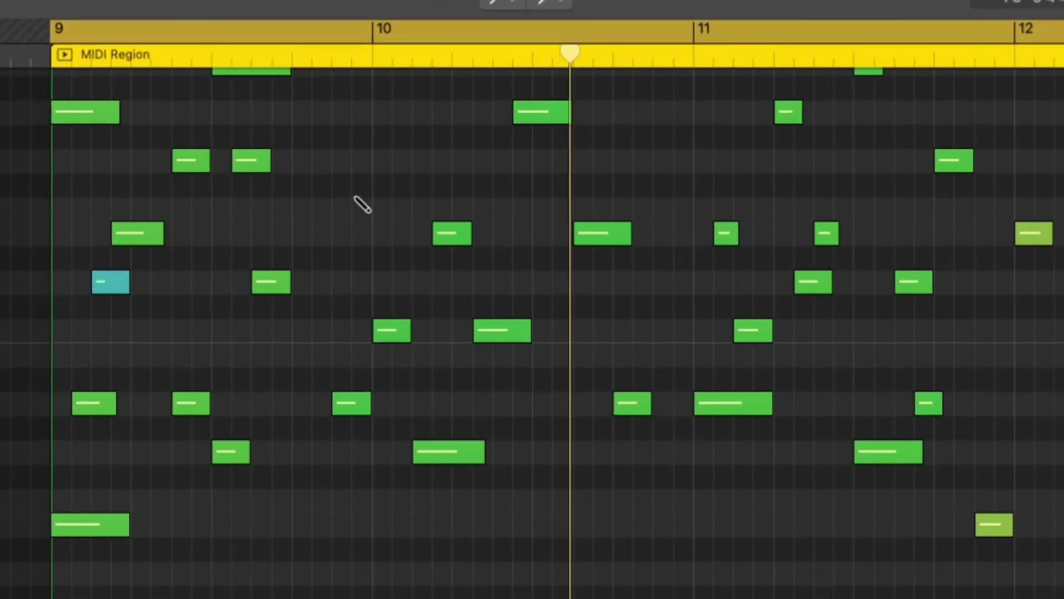
{"action": "scroll", "coordinate": [451, 258], "scroll_direction": "up", "scroll_amount": 5}
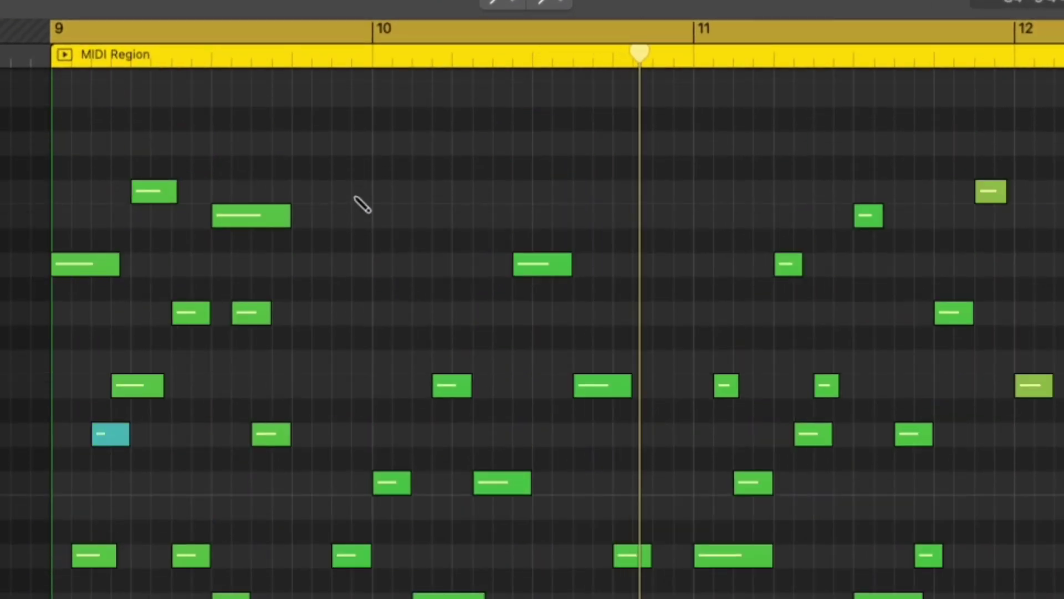
{"action": "scroll", "coordinate": [362, 205], "scroll_direction": "down", "scroll_amount": 4}
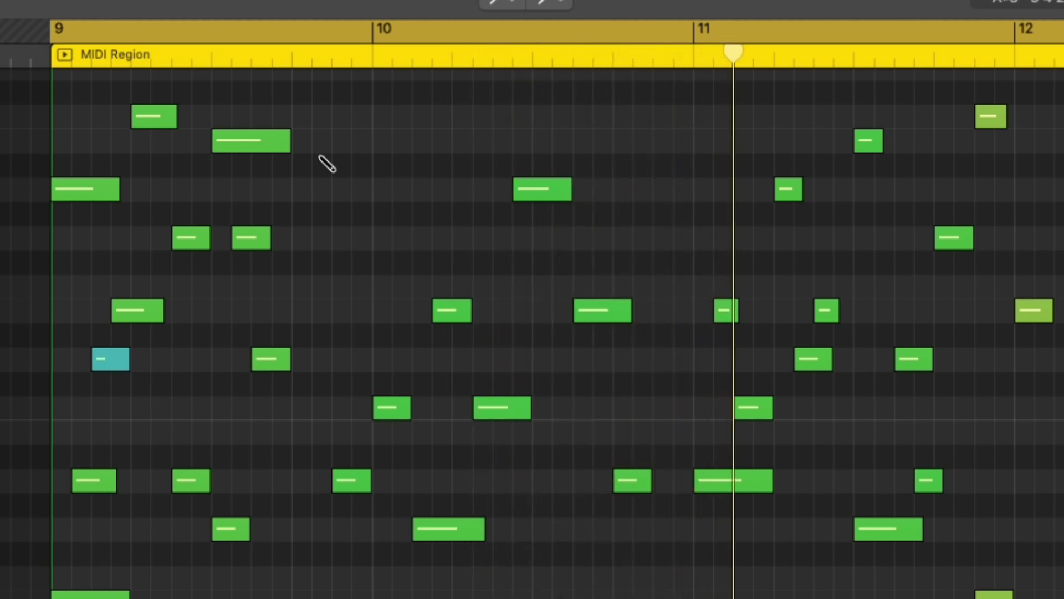
{"action": "key", "text": "e"}
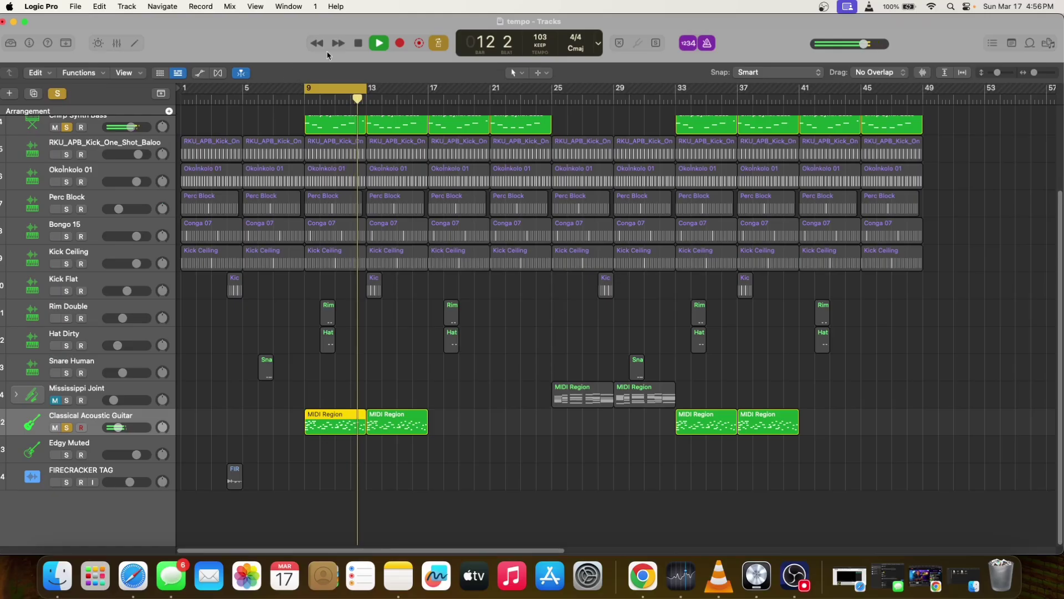
{"action": "left_click", "coordinate": [117, 43]}
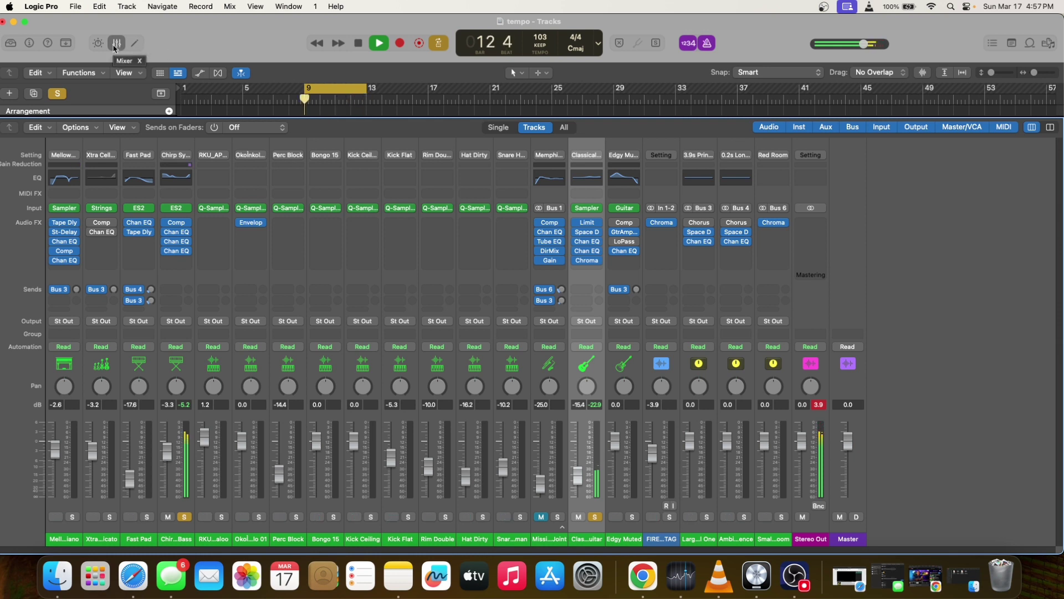
{"action": "left_click", "coordinate": [115, 46]}
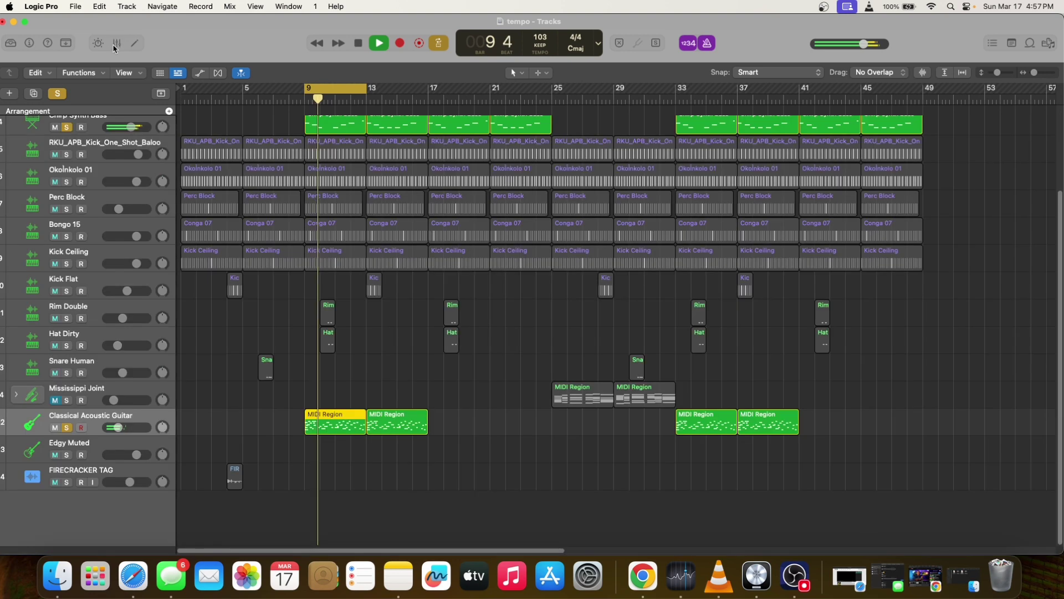
Step: Solo the RKU_APB kick, Okolnkolo 01 and Perc Block tracks, stop at bar 9, then clear all solos
{"action": "left_click", "coordinate": [161, 146]}
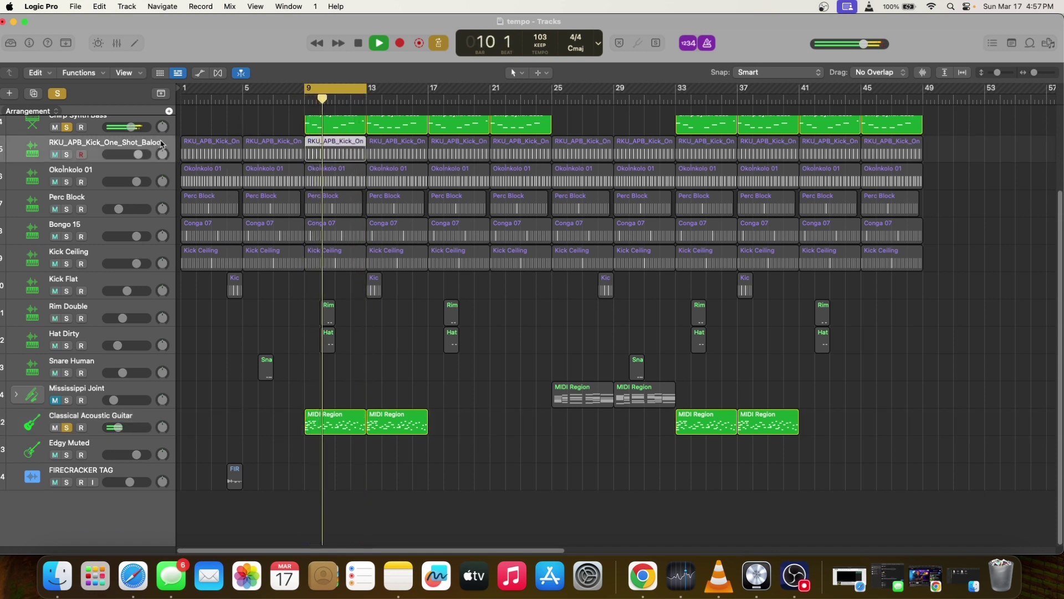
{"action": "left_click", "coordinate": [67, 154]}
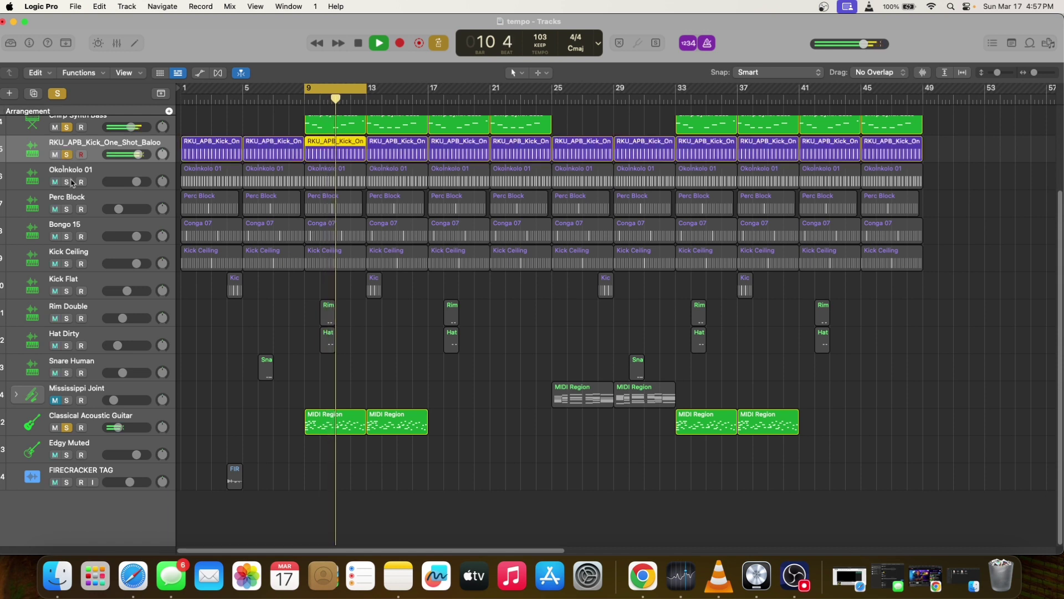
{"action": "left_click", "coordinate": [66, 181]}
{"action": "left_click", "coordinate": [67, 209]}
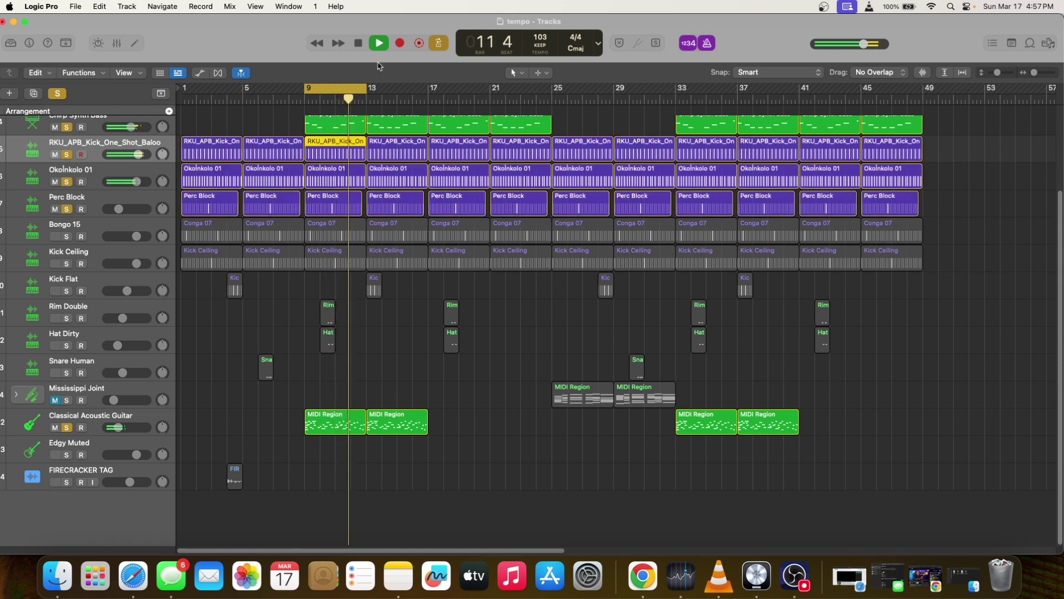
{"action": "left_click", "coordinate": [355, 44]}
{"action": "left_click", "coordinate": [357, 44]}
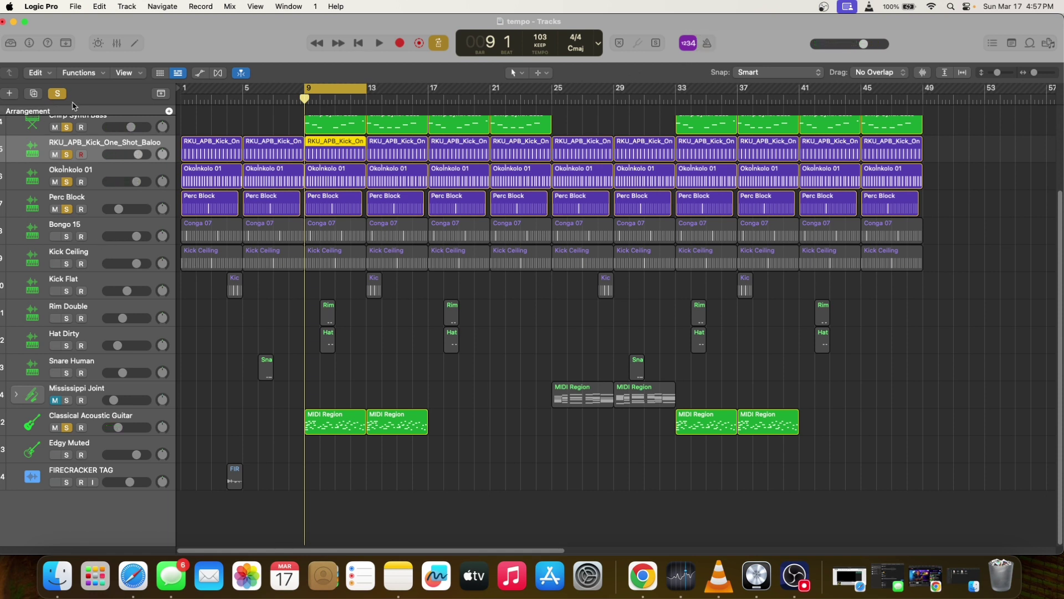
{"action": "left_click", "coordinate": [59, 94]}
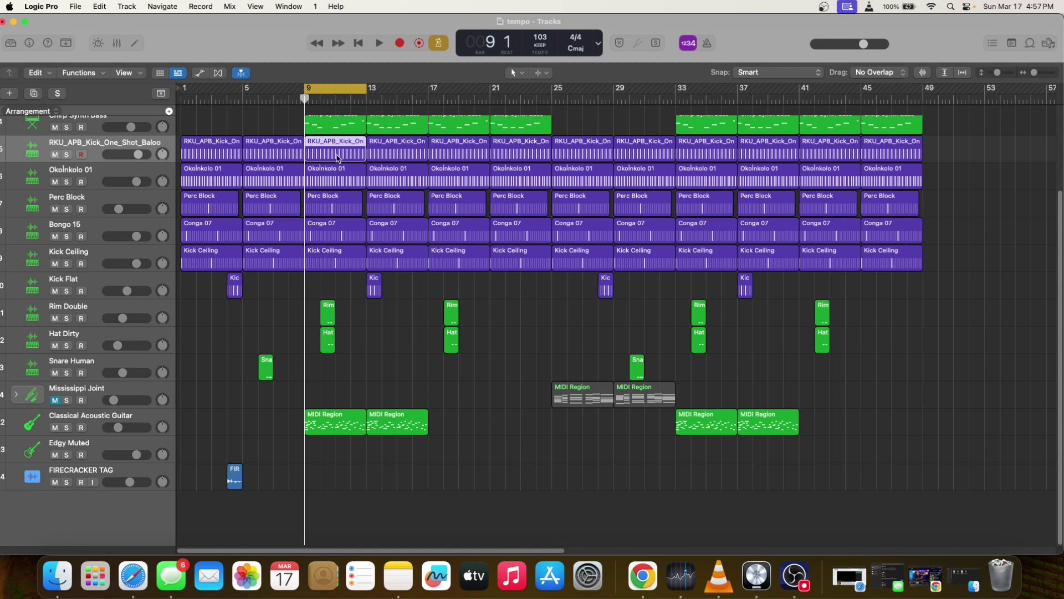
{"action": "left_click", "coordinate": [132, 45]}
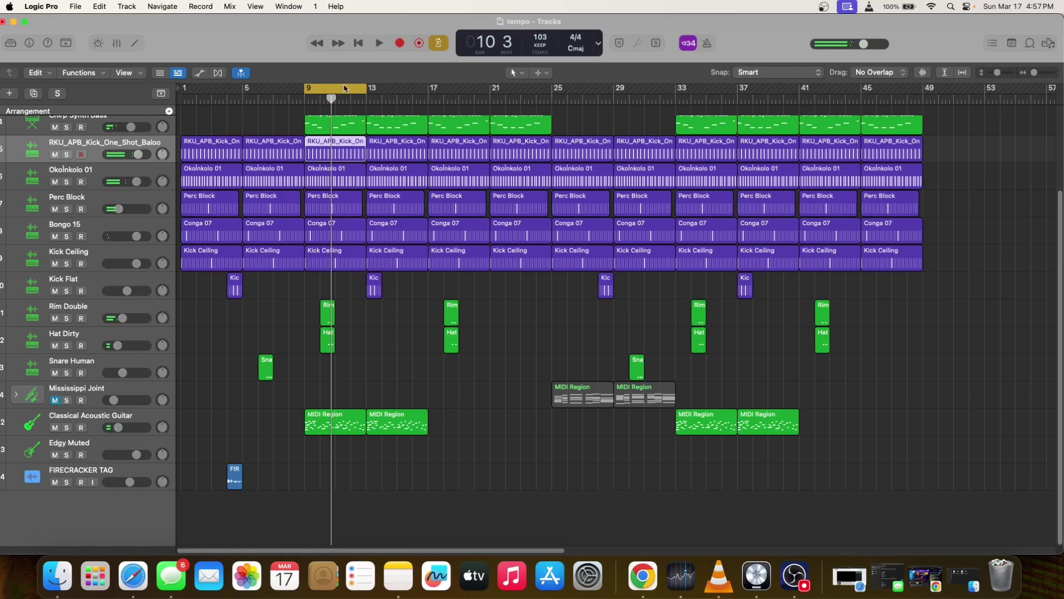
Step: Play the whole arrangement from bar 1 and stop it around bar 25
{"action": "left_click", "coordinate": [361, 43]}
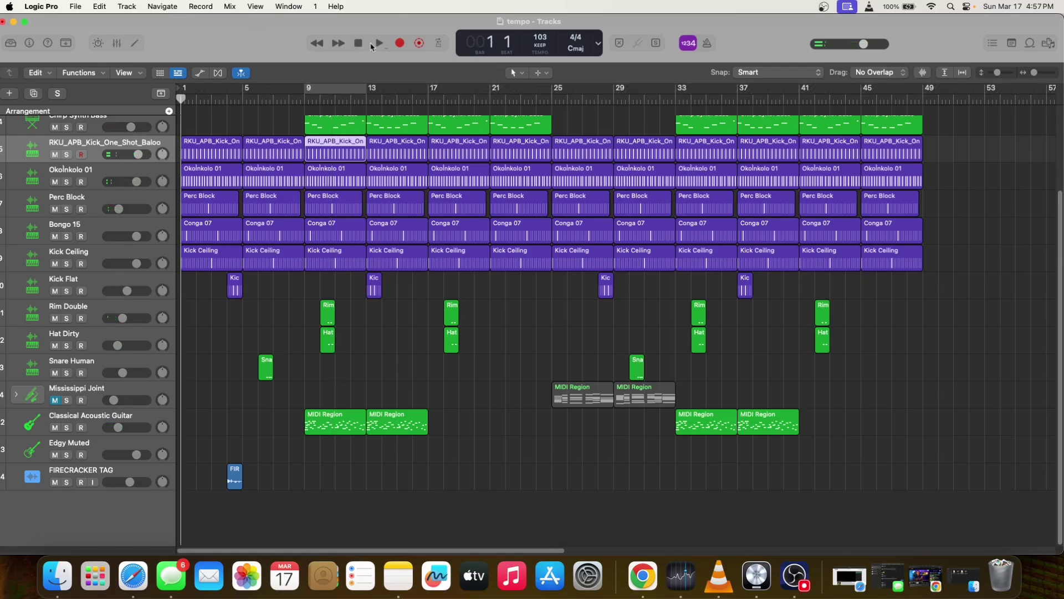
{"action": "left_click", "coordinate": [379, 43]}
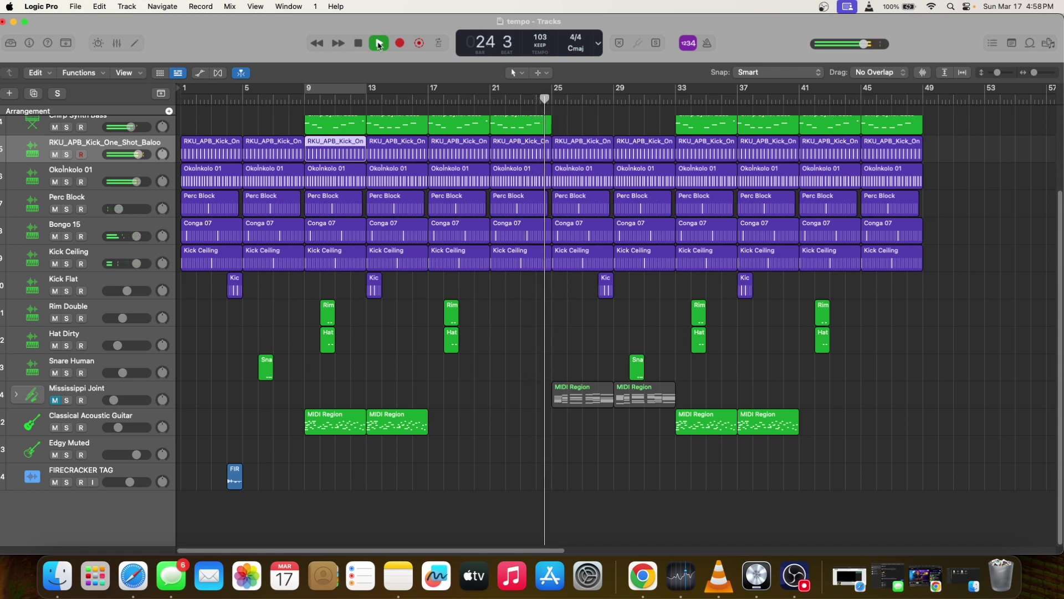
{"action": "left_click", "coordinate": [380, 44]}
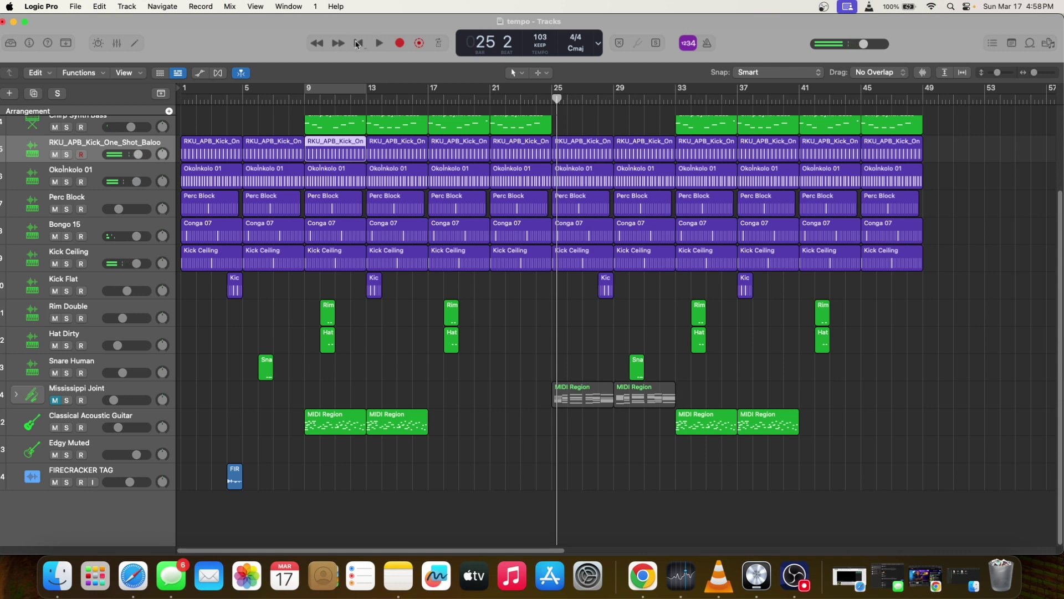
Step: Move the playhead back to bar 1, beat 1
{"action": "left_click", "coordinate": [359, 43]}
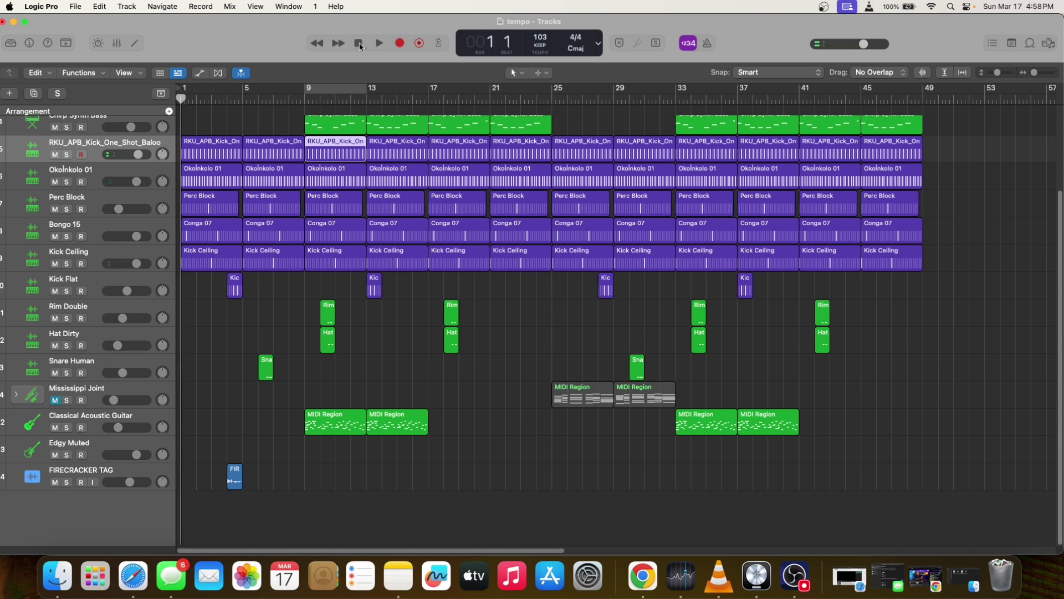